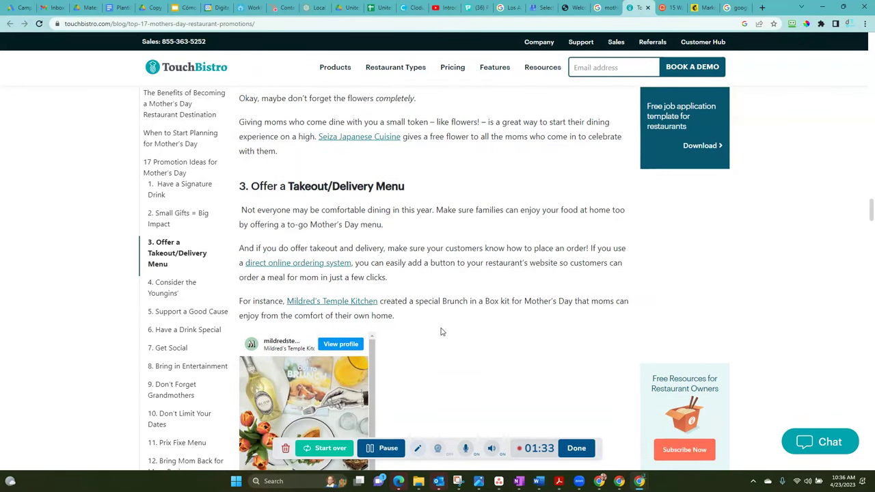
# - Read through the Mother's Day promotion ideas from 3, Offer a Takeout/Delivery Menu, to 15, Partner with a Local Business
pyautogui.scroll(-3, 441, 332)
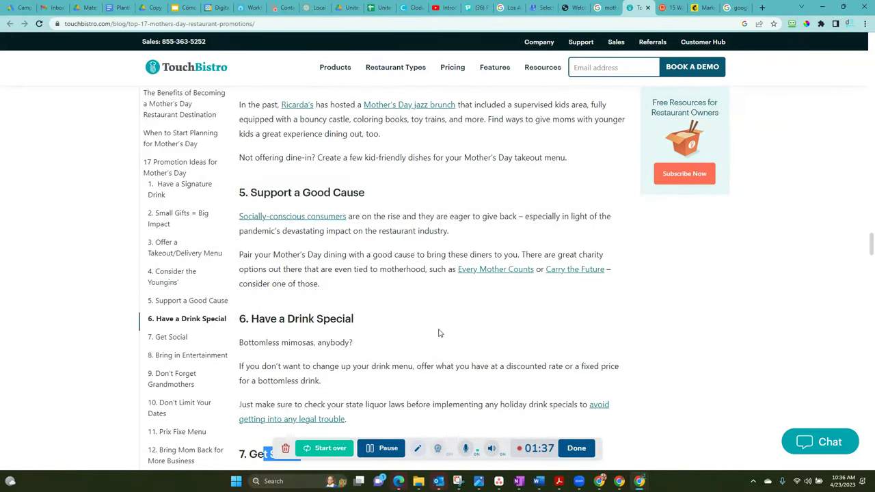
pyautogui.scroll(-3, 439, 333)
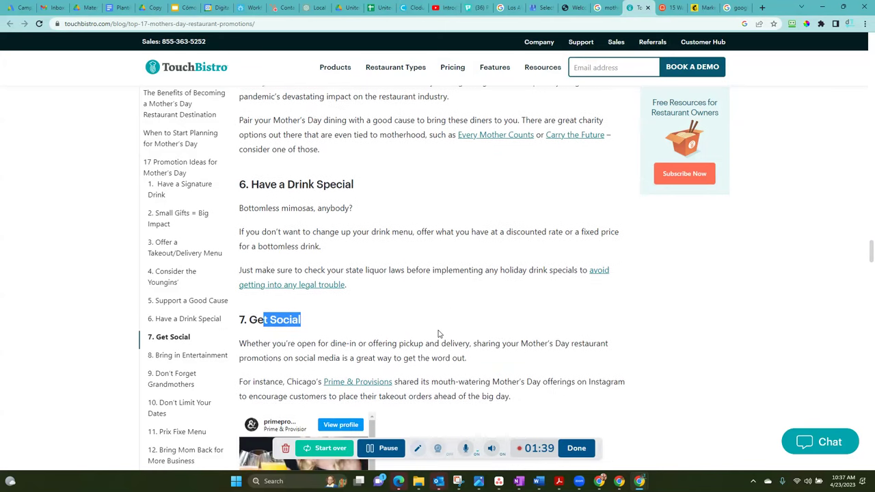
pyautogui.scroll(-6, 440, 333)
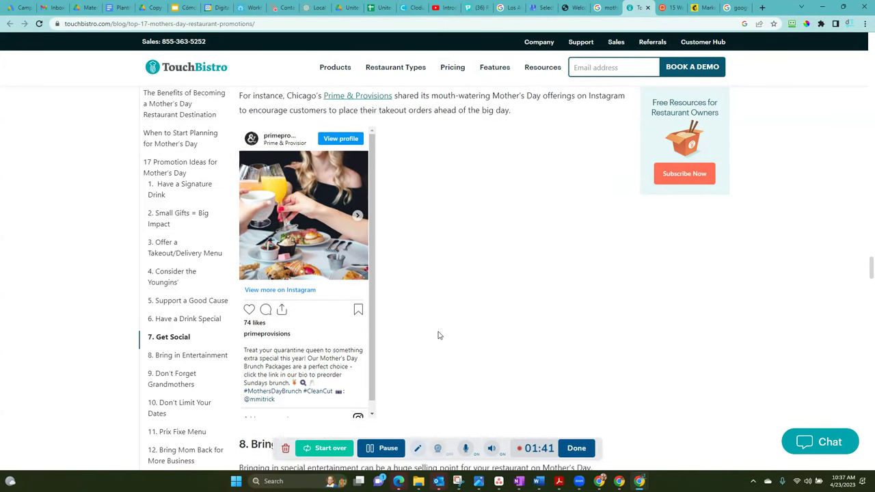
pyautogui.scroll(-1, 439, 335)
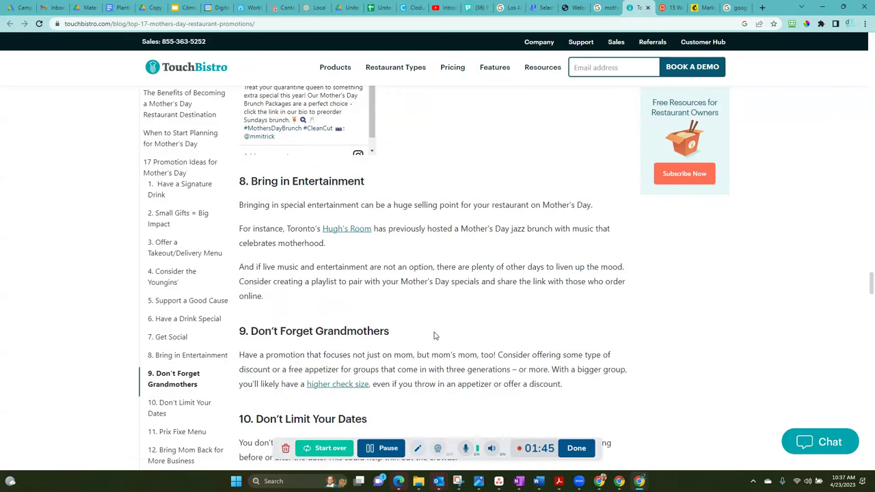
pyautogui.scroll(-4, 435, 336)
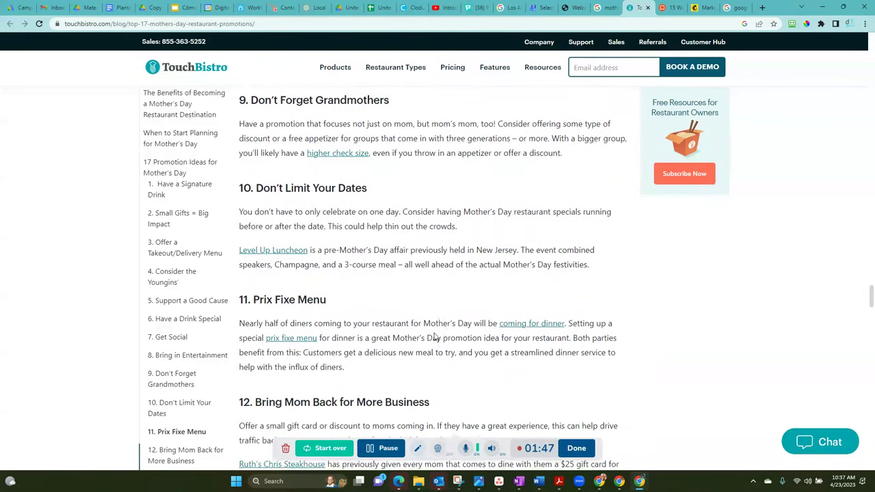
pyautogui.scroll(-3, 435, 335)
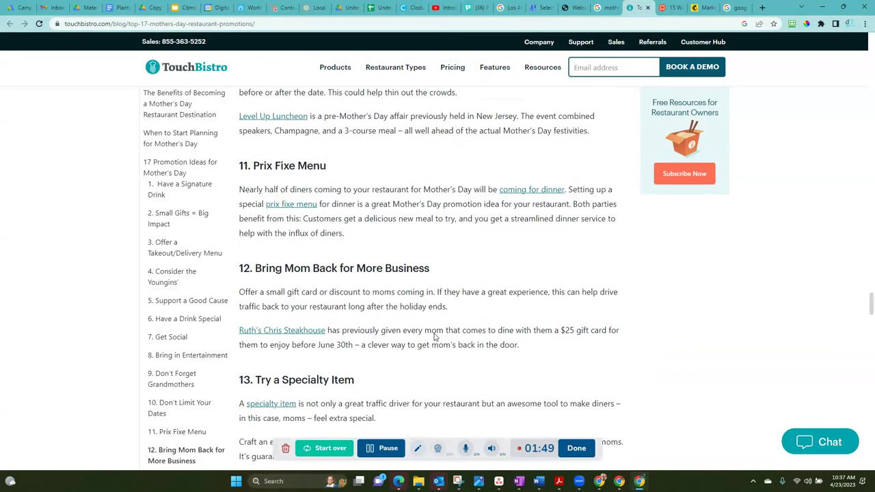
pyautogui.scroll(-1, 433, 334)
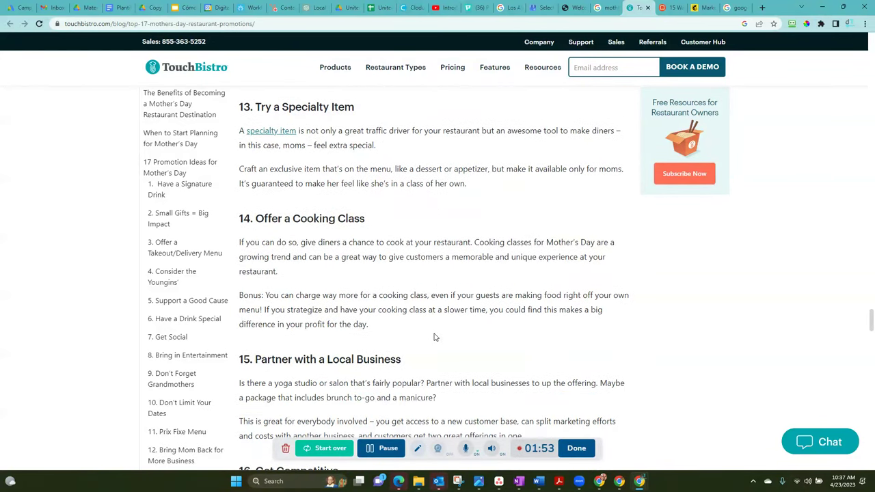
pyautogui.scroll(-2, 434, 337)
# - Go back through the promotion ideas from 13, Try a Specialty Item, up to 4, Consider the Youngins'
pyautogui.scroll(8, 433, 337)
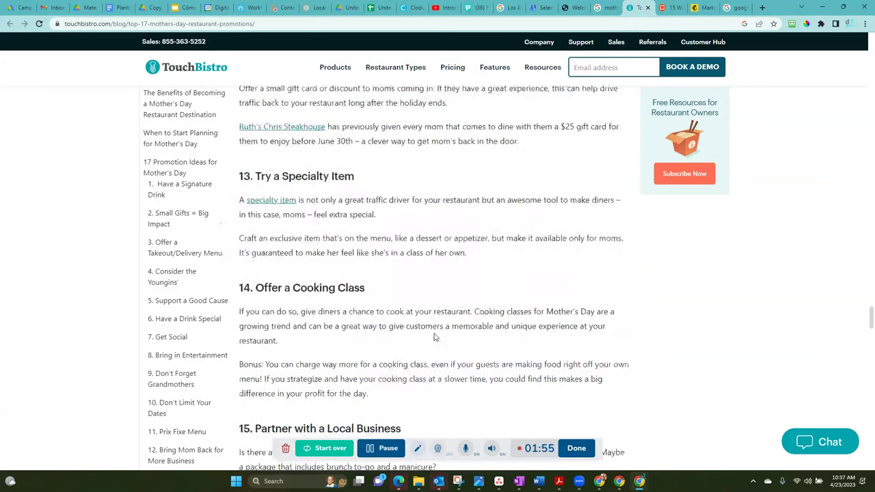
pyautogui.scroll(3, 433, 337)
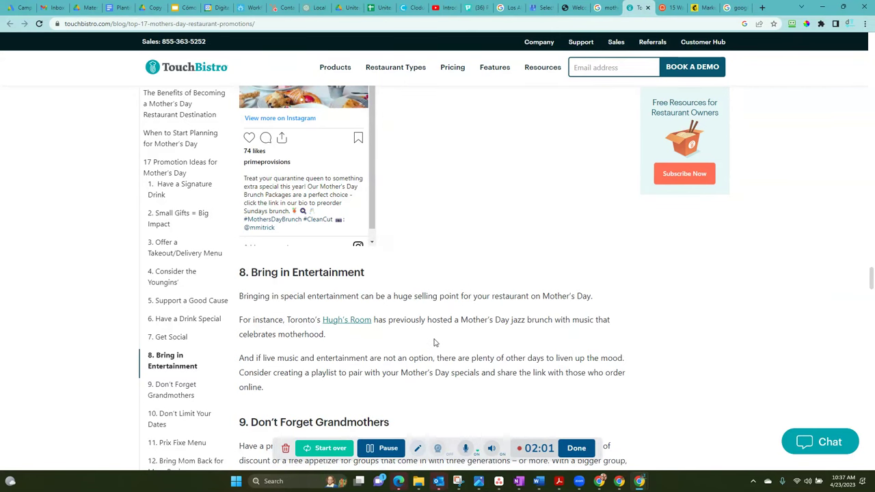
pyautogui.scroll(4, 434, 342)
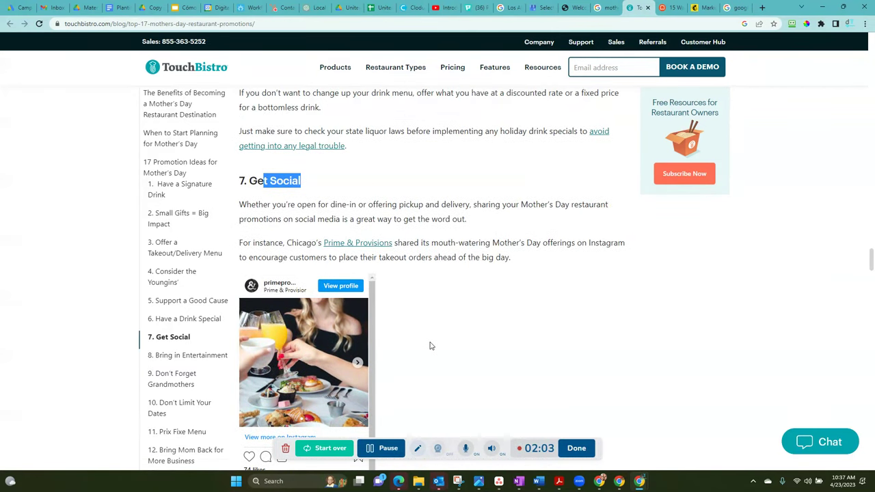
pyautogui.scroll(2, 431, 346)
pyautogui.scroll(3, 430, 344)
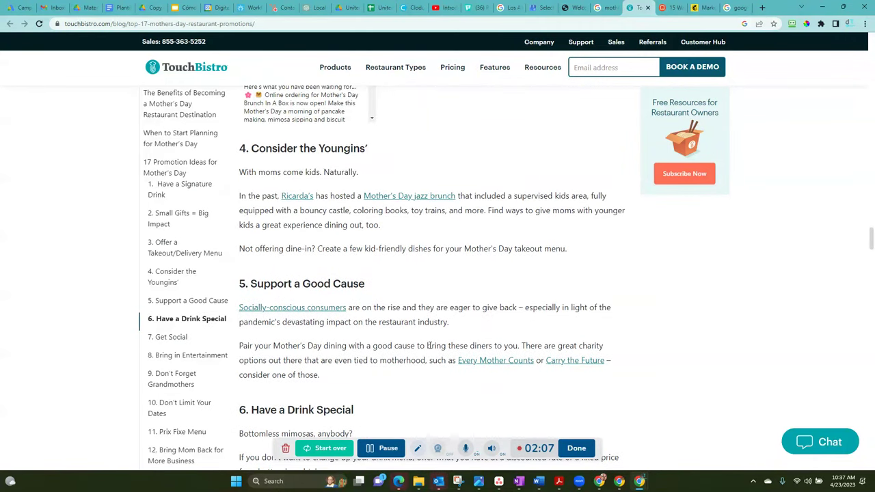
pyautogui.scroll(1, 430, 346)
pyautogui.scroll(-2, 430, 350)
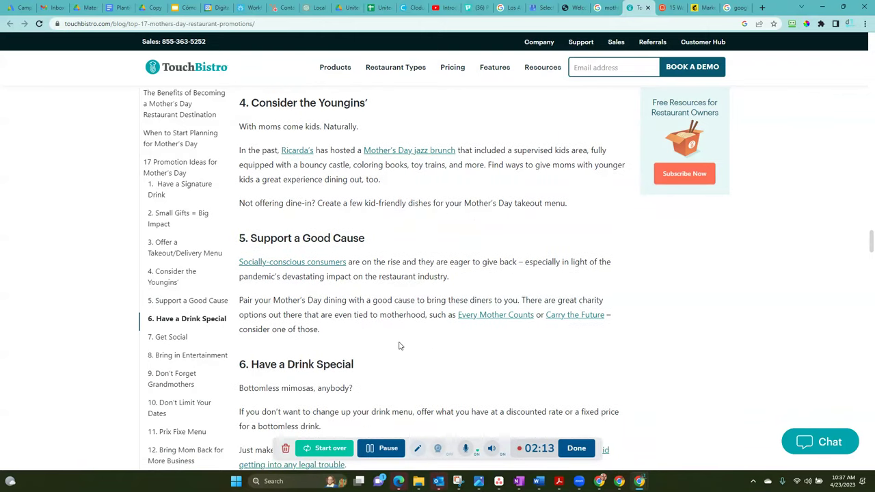
# - Read the promotion ideas from 5, Support a Good Cause, through 17 and on to the article's closing paragraph
pyautogui.scroll(-1, 401, 347)
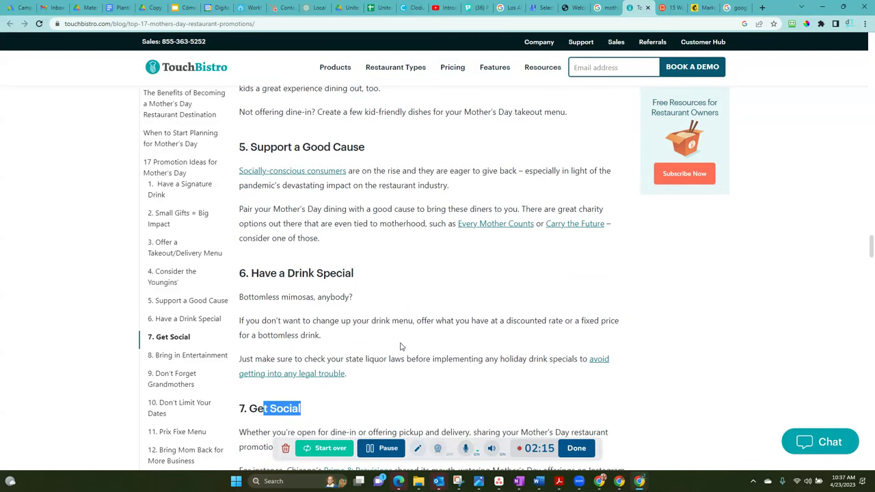
pyautogui.scroll(-4, 401, 347)
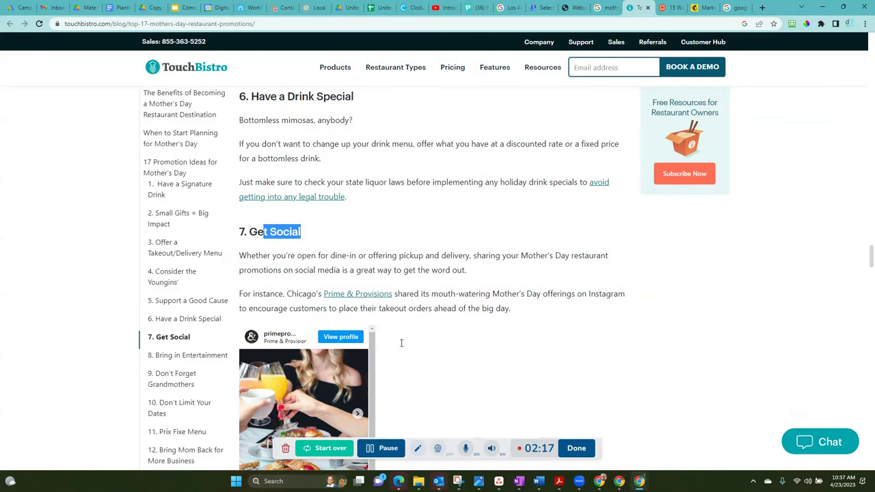
pyautogui.scroll(-4, 402, 344)
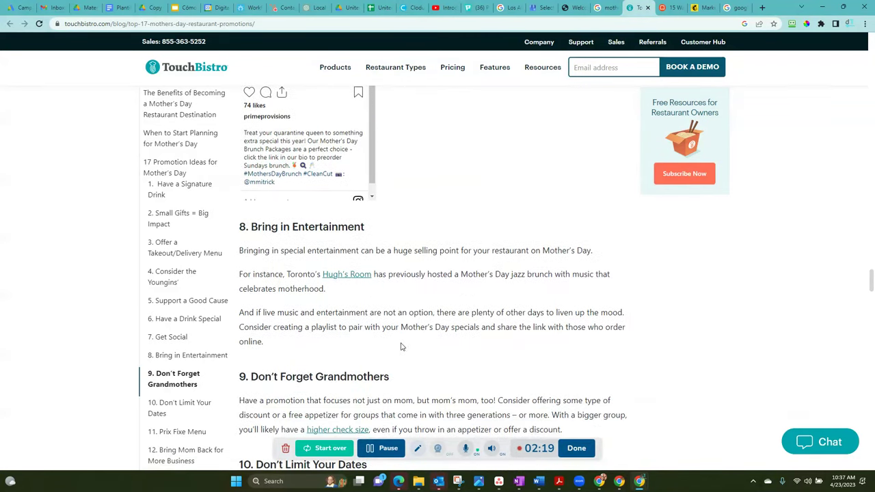
pyautogui.scroll(-2, 401, 346)
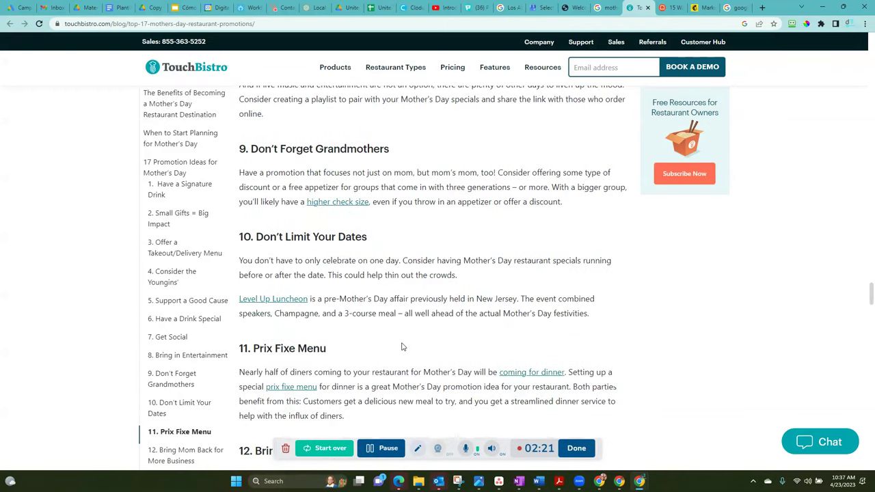
pyautogui.scroll(-3, 402, 347)
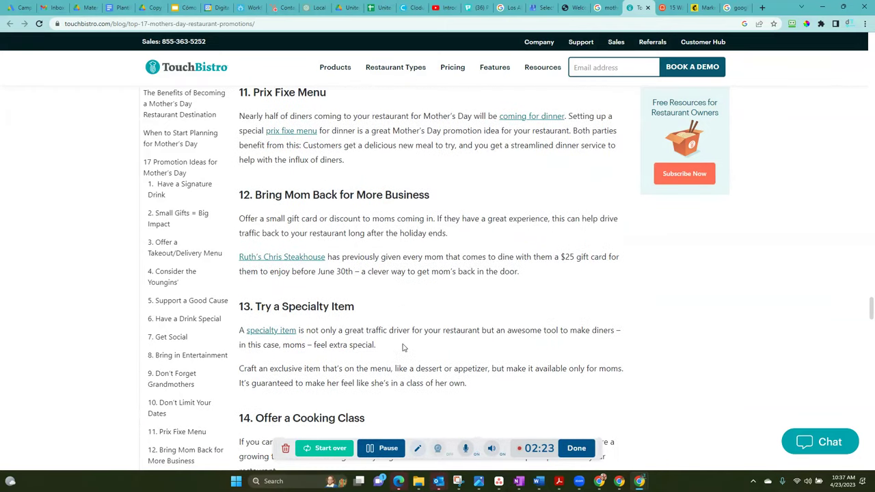
pyautogui.scroll(-4, 403, 348)
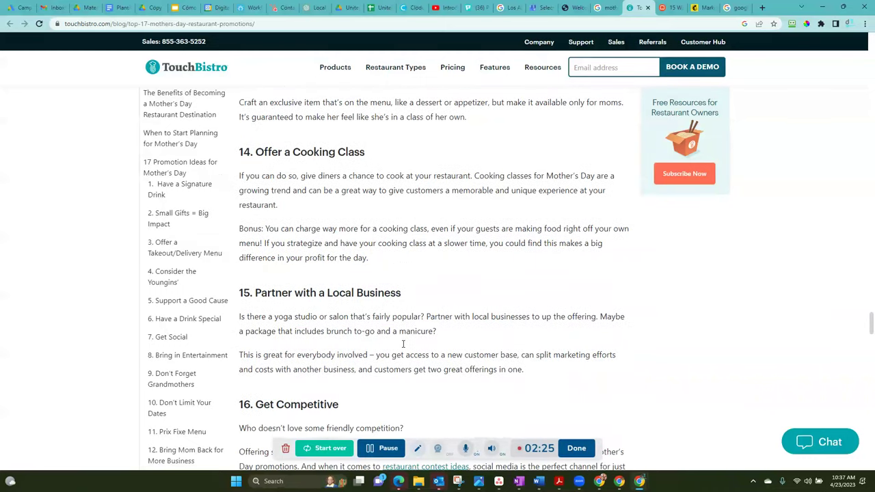
pyautogui.scroll(-1, 402, 344)
pyautogui.scroll(-2, 402, 347)
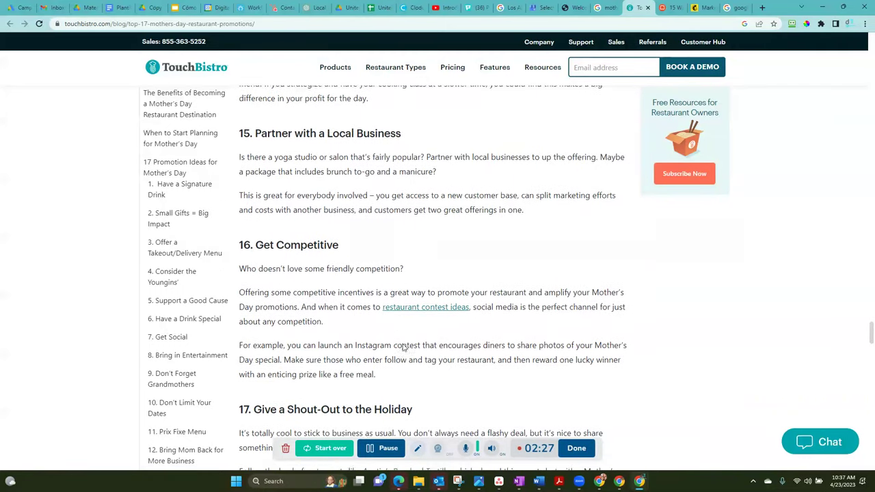
pyautogui.scroll(-3, 404, 347)
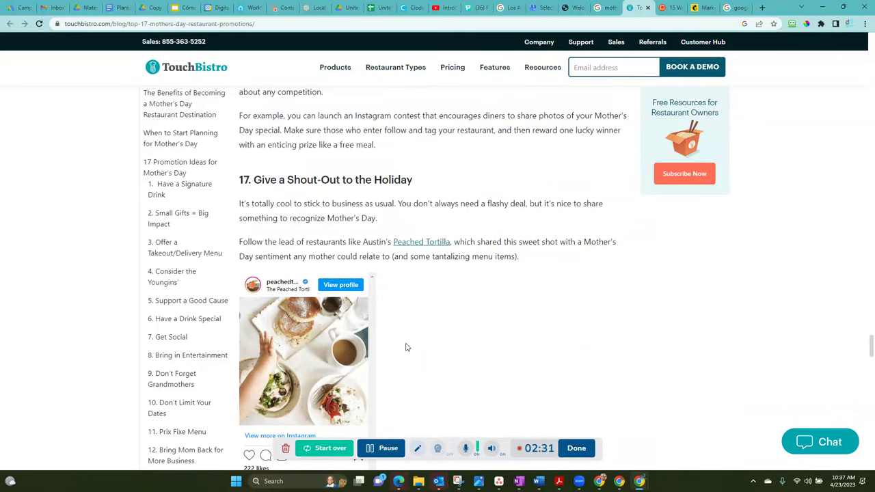
pyautogui.scroll(-2, 406, 347)
pyautogui.scroll(-1, 406, 348)
pyautogui.scroll(-1, 406, 345)
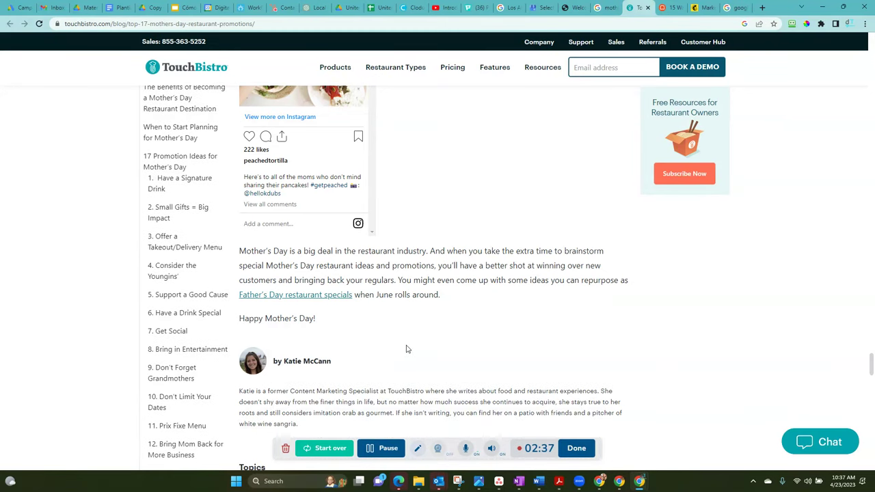
# - Return to the photo above the Menu section under When to Start Planning for Mother's Day
pyautogui.scroll(4, 406, 350)
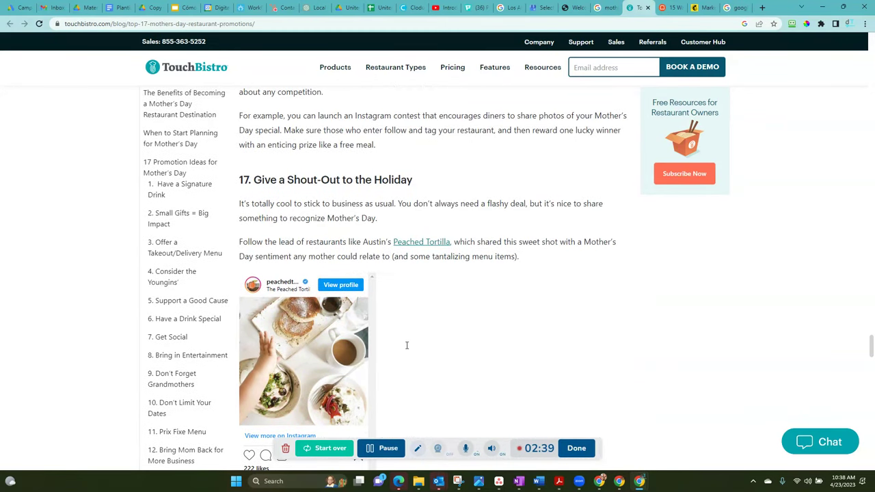
pyautogui.scroll(3, 406, 350)
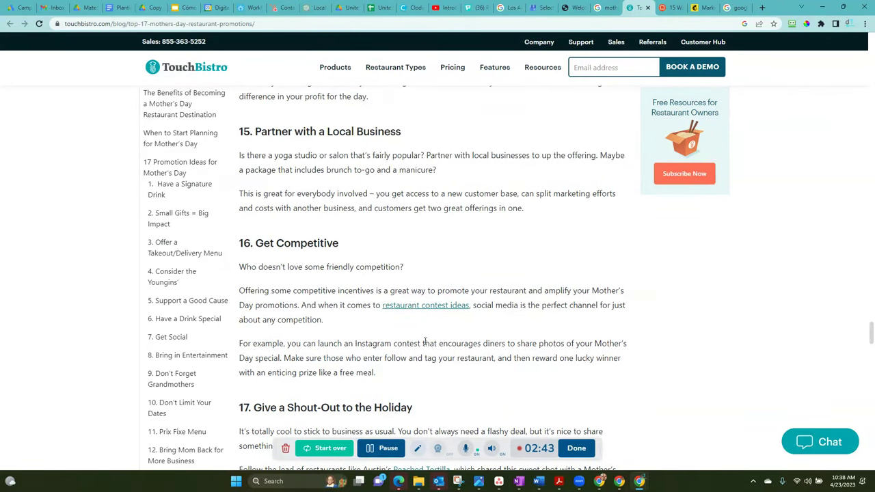
pyautogui.scroll(3, 748, 361)
pyautogui.moveTo(872, 323); pyautogui.dragTo(873, 113)
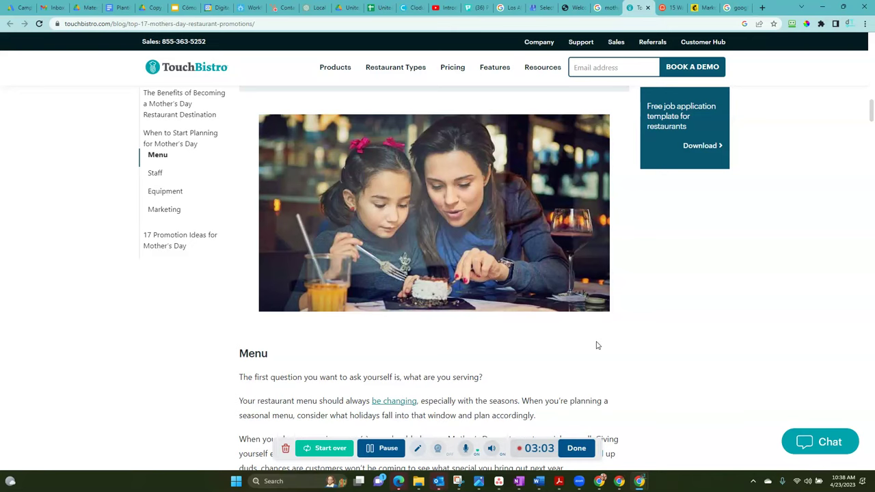
pyautogui.scroll(1, 596, 345)
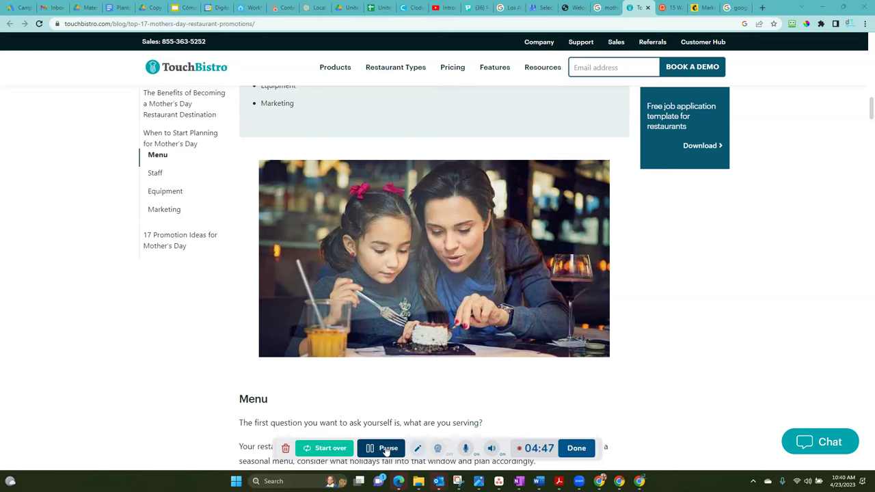
# - Switch to the open Mailchimp page and review it from the headline through the features, plans and Customer Journey Builder sections
pyautogui.click(701, 7)
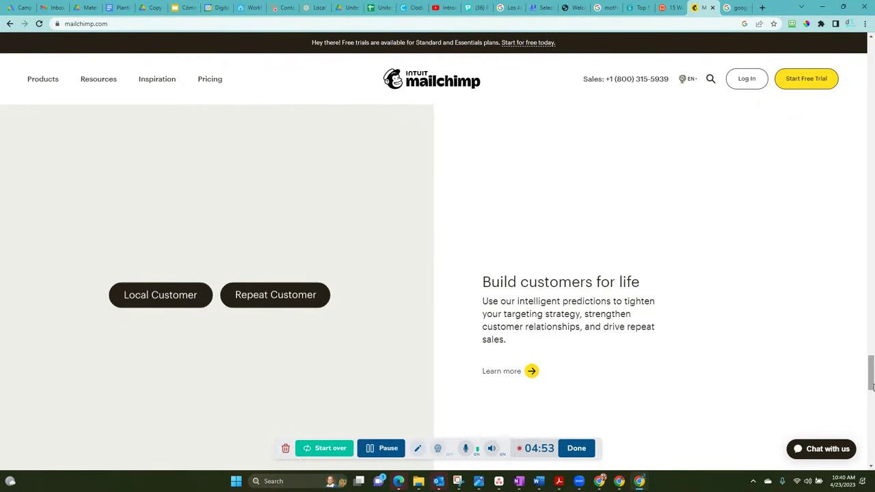
pyautogui.moveTo(872, 385); pyautogui.dragTo(872, 63)
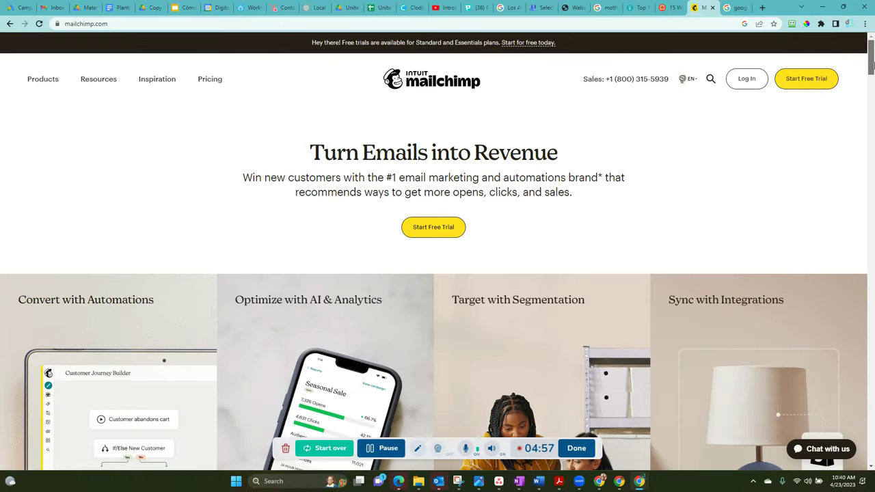
pyautogui.scroll(-3, 564, 138)
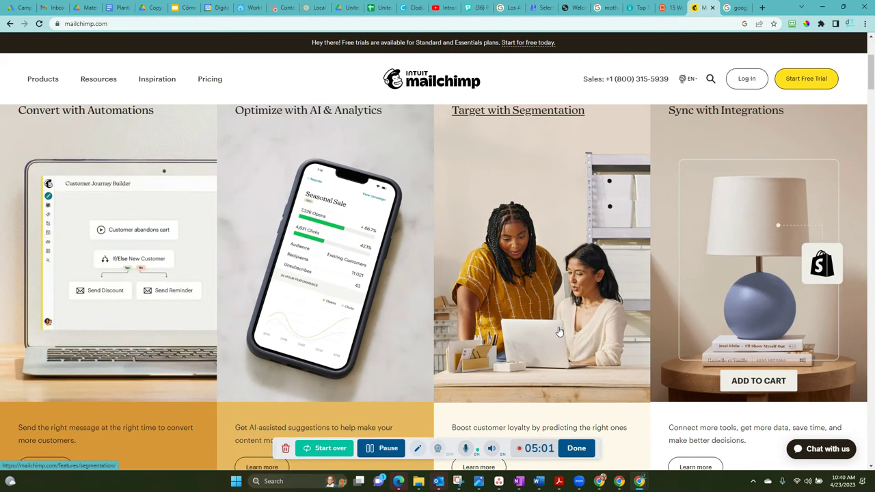
pyautogui.scroll(-4, 559, 330)
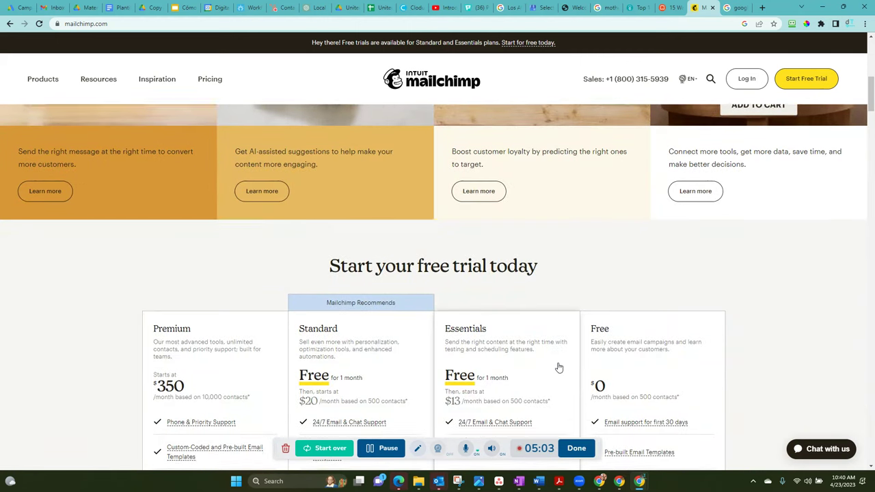
pyautogui.scroll(-4, 559, 368)
pyautogui.scroll(-1, 566, 351)
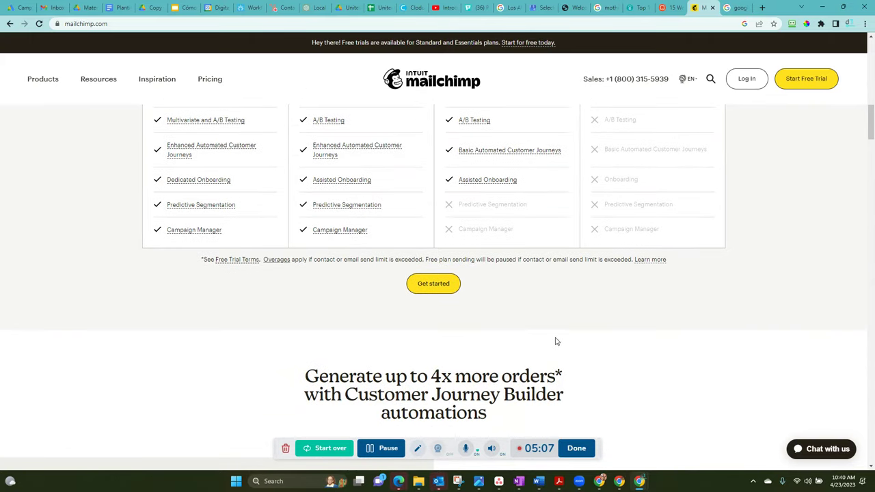
pyautogui.scroll(-2, 557, 341)
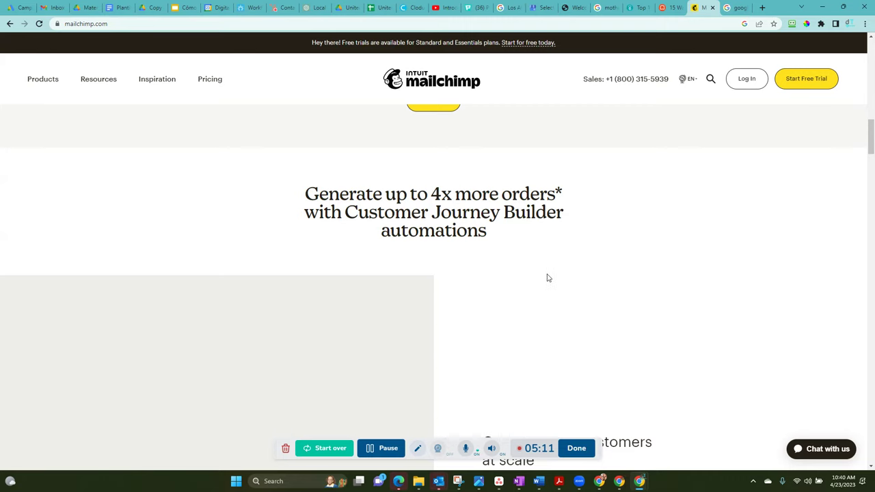
pyautogui.scroll(-4, 554, 279)
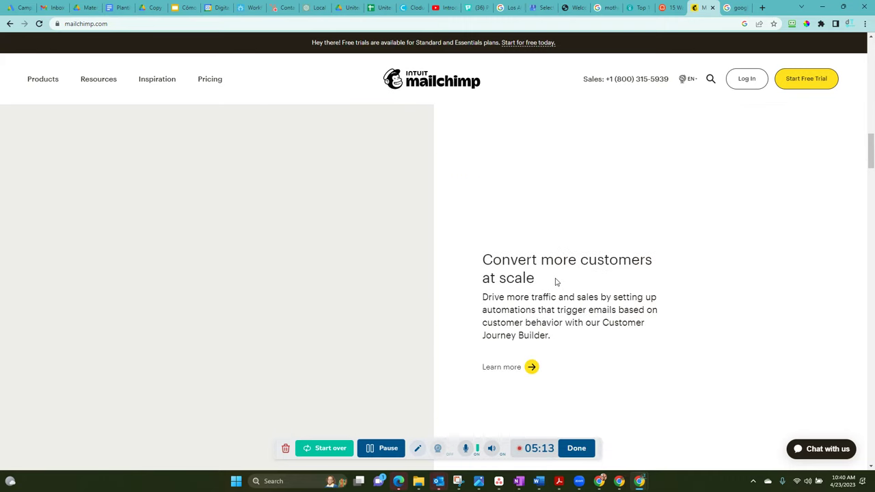
# - Return to Mailchimp's plan comparison to examine the Premium, Standard, Essentials and Free options
pyautogui.scroll(4, 797, 156)
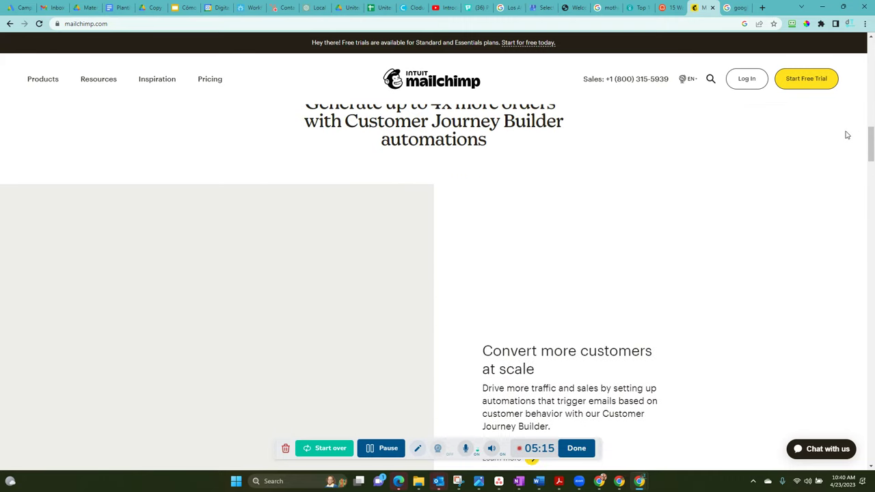
pyautogui.scroll(2, 871, 116)
pyautogui.scroll(5, 871, 115)
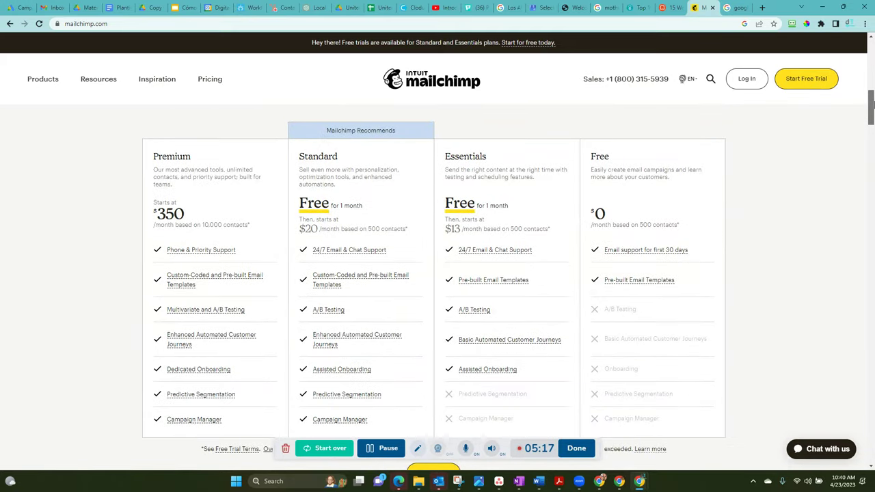
pyautogui.moveTo(871, 102); pyautogui.dragTo(871, 106)
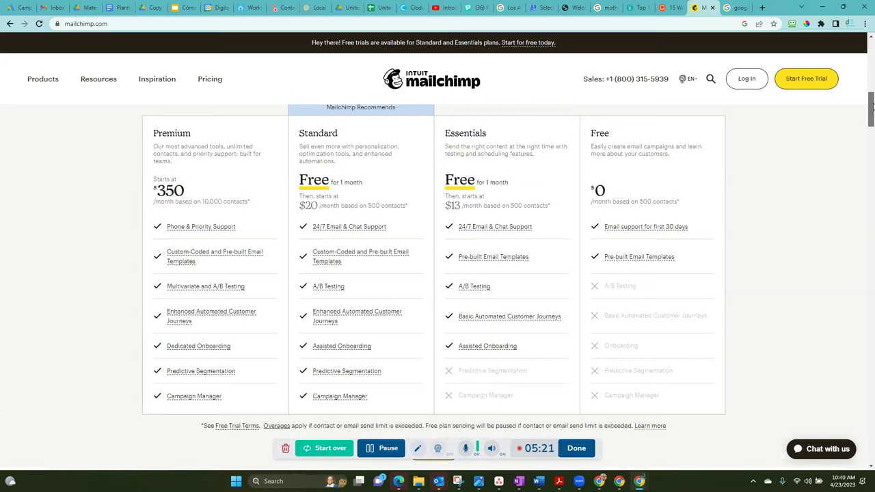
# - Review Mailchimp's homepage from Customer Journey Builder through Build customers for life to the integrations, ending back at the Start your free trial today plans
pyautogui.moveTo(867, 109); pyautogui.dragTo(805, 360)
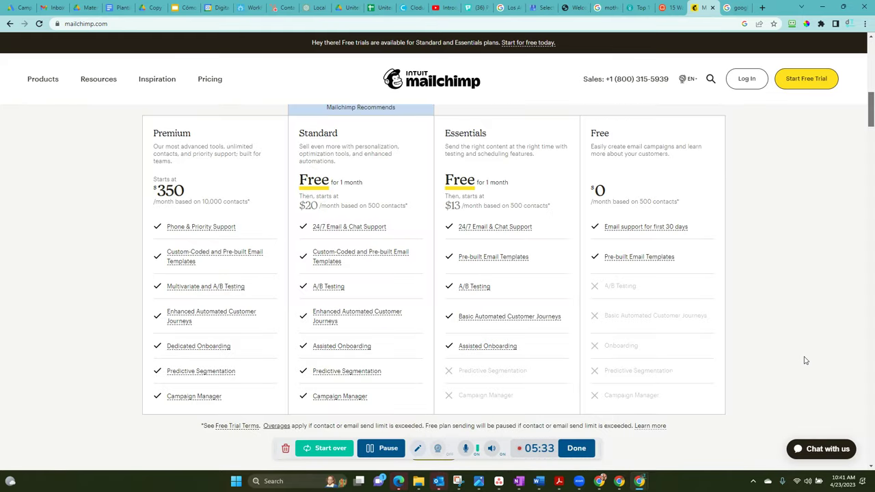
pyautogui.scroll(-15, 870, 315)
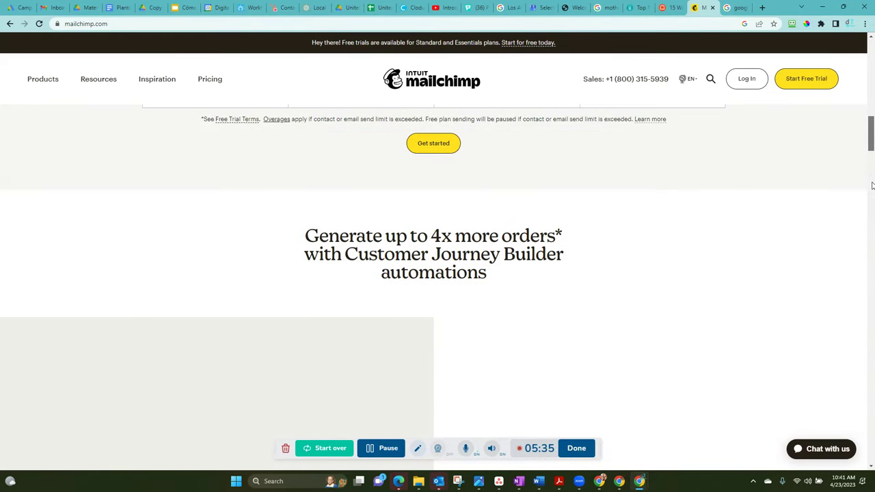
pyautogui.moveTo(870, 315); pyautogui.dragTo(858, 364)
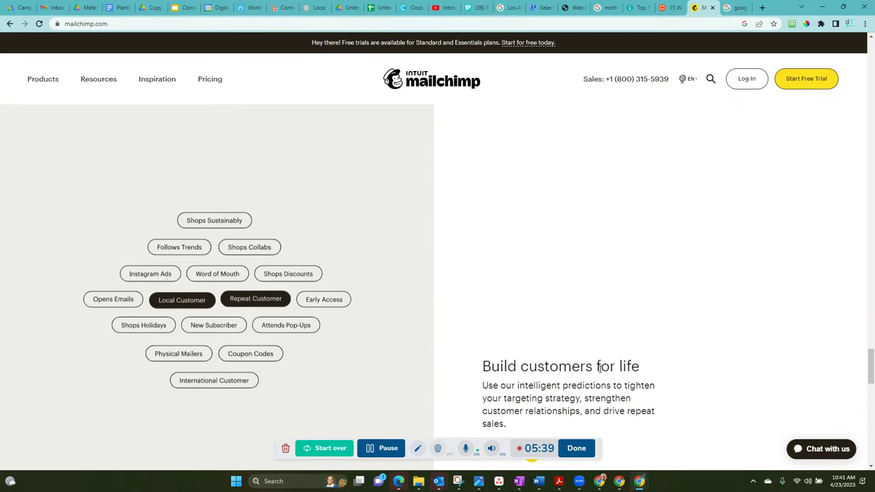
pyautogui.scroll(-4, 564, 369)
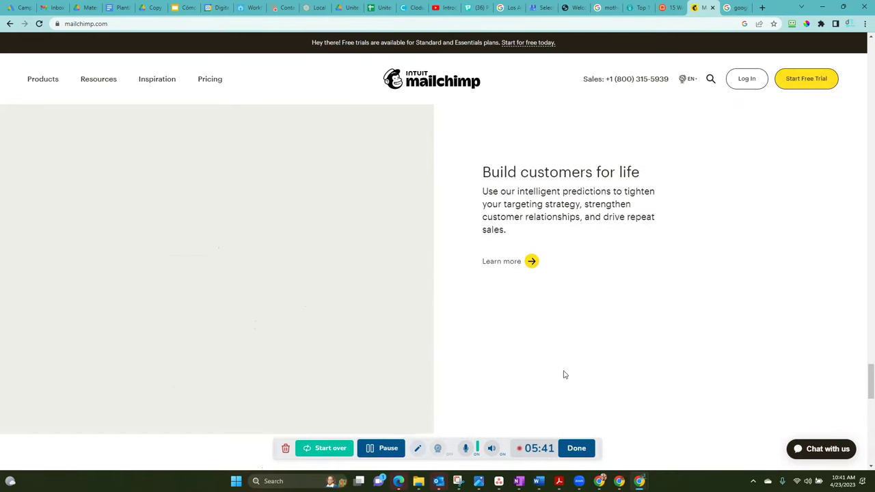
pyautogui.scroll(-3, 568, 367)
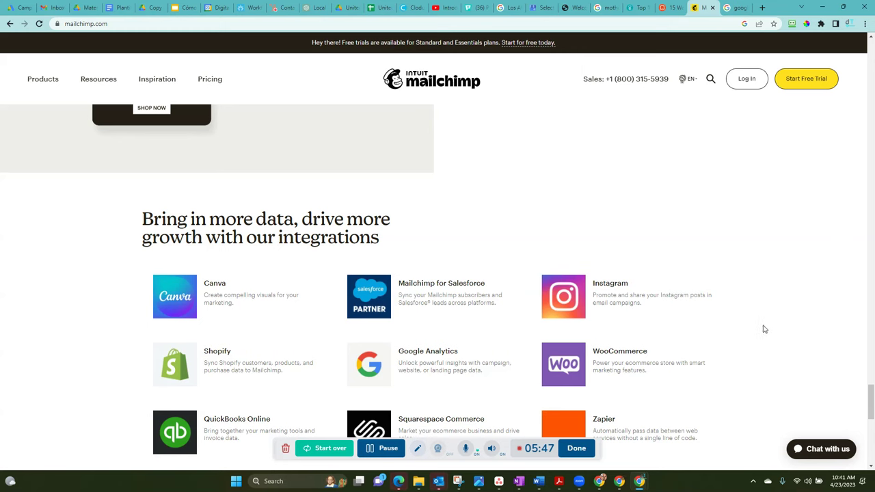
pyautogui.moveTo(871, 399); pyautogui.dragTo(871, 99)
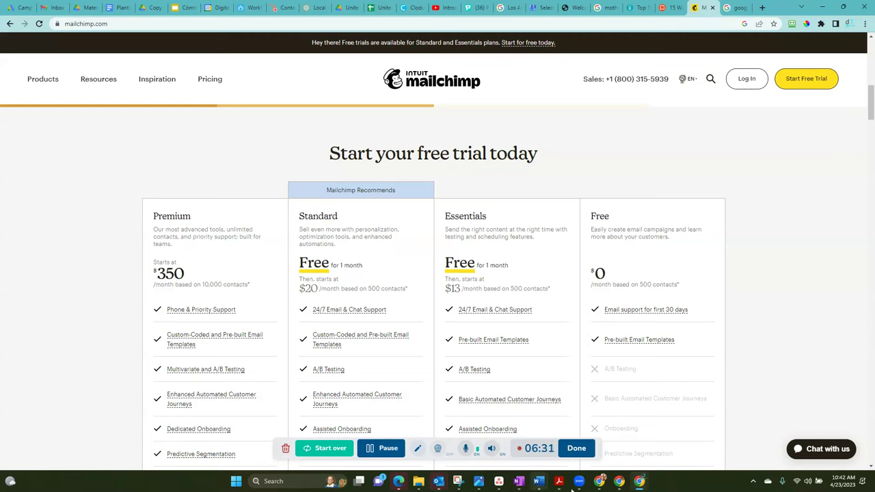
# - Switch to the Meta Business Suite window for Los Altos Mexican Bar & Grill and open the overview of all tools
pyautogui.click(600, 484)
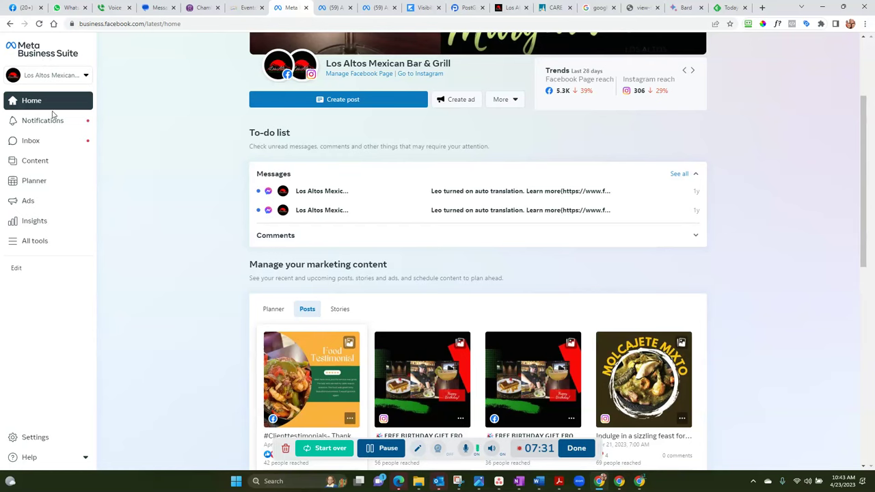
pyautogui.click(34, 240)
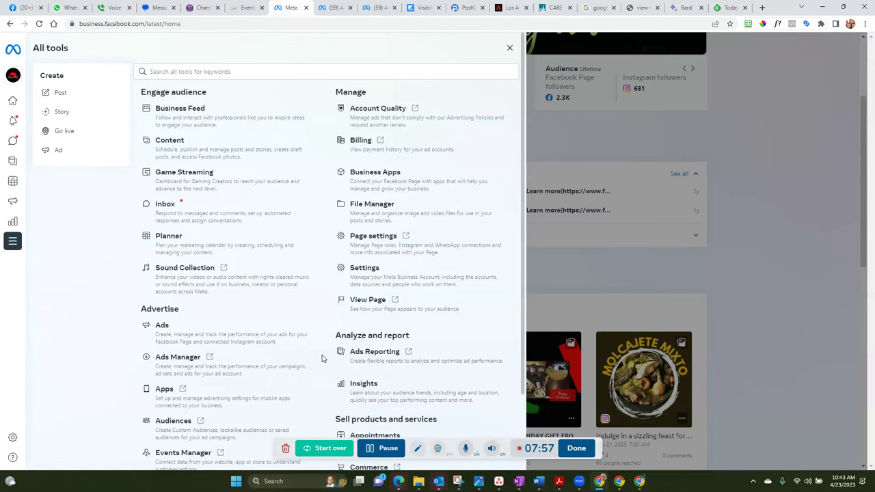
# - Go to the open Ads Manager page, close the 03 2023 promo ad editor and examine the ad sets of Leads Campaigns
pyautogui.hotkey('ctrl', 'Tab')
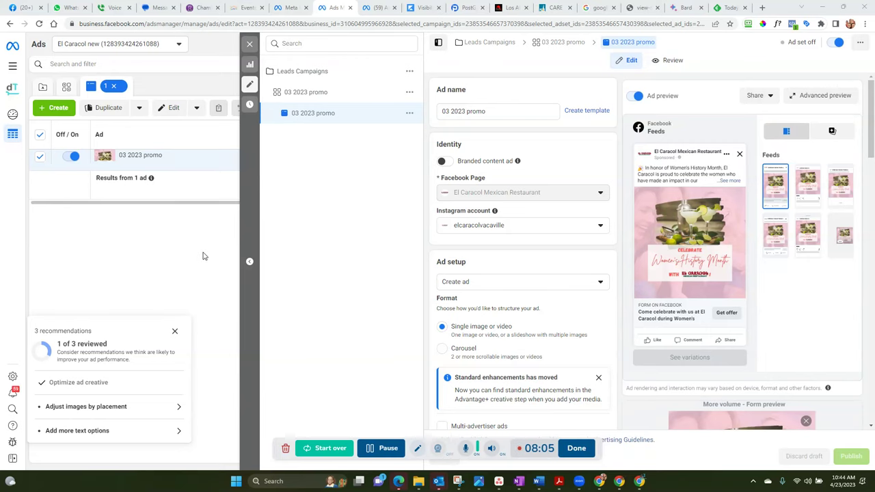
pyautogui.click(249, 44)
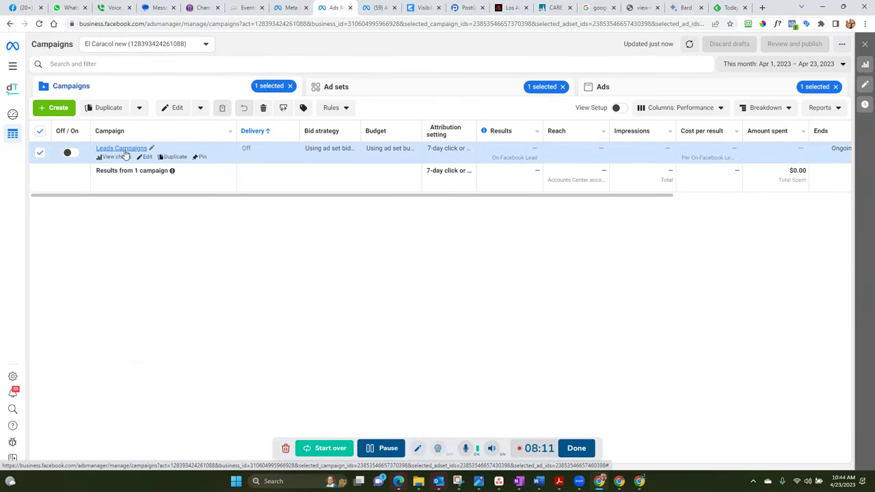
pyautogui.moveTo(352, 162)
pyautogui.click(407, 89)
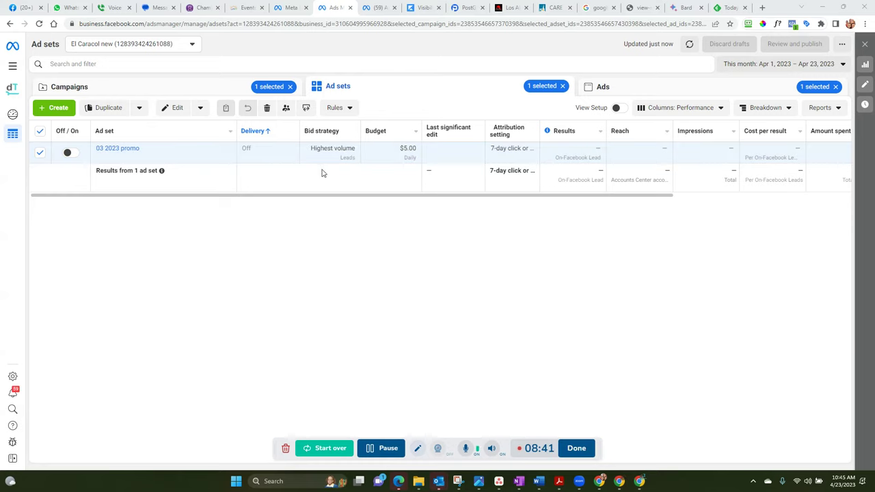
pyautogui.moveTo(497, 124)
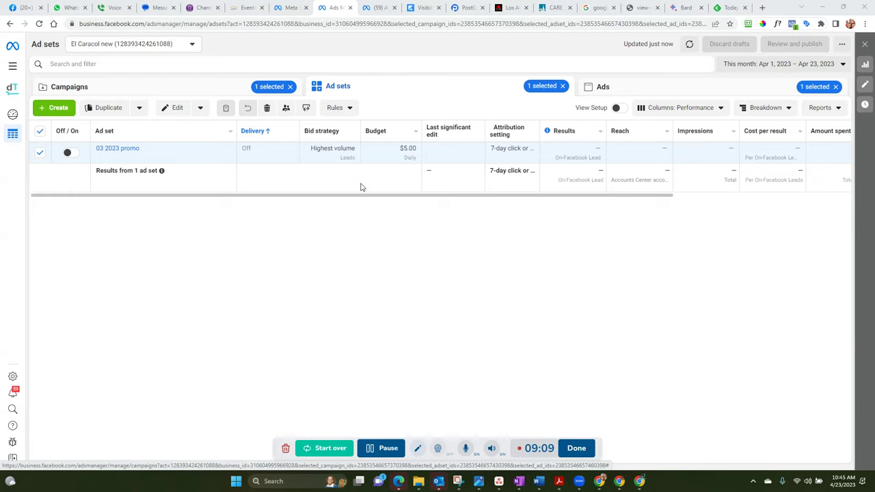
pyautogui.moveTo(387, 128)
pyautogui.moveTo(140, 157)
pyautogui.moveTo(448, 130)
# - Switch to the digitalTrack Free Consultation page and highlight its web address, digitaltrack.co/free-consultation
pyautogui.hotkey('alt', 'Tab')
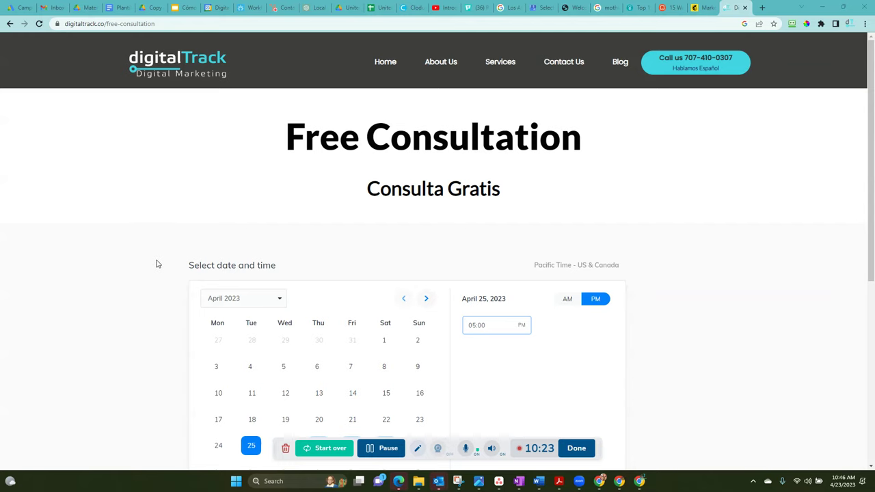
pyautogui.scroll(-1, 156, 269)
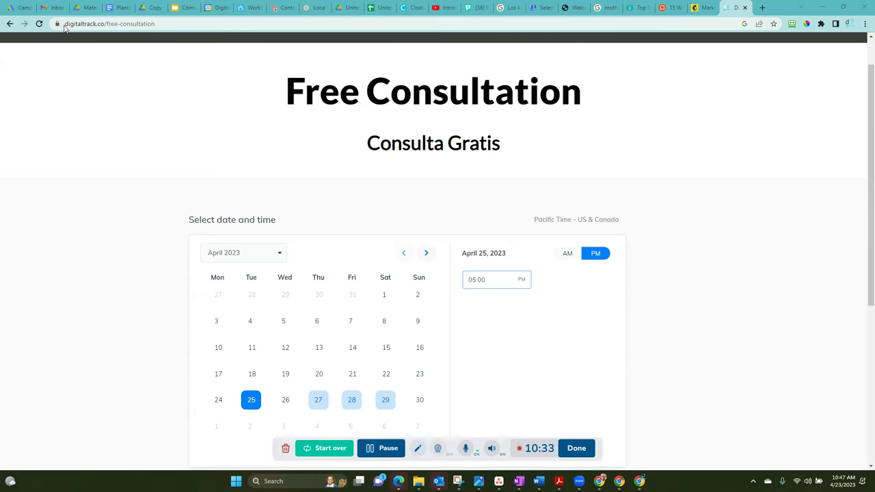
pyautogui.moveTo(67, 23); pyautogui.dragTo(176, 23)
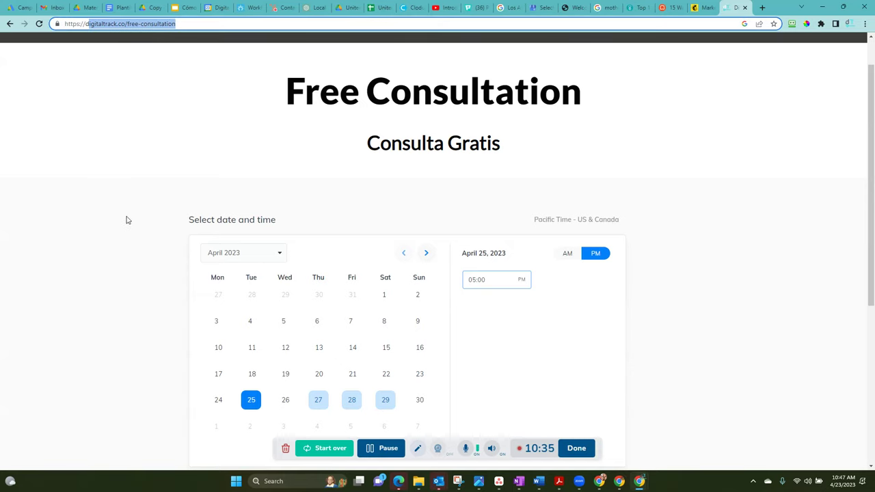
pyautogui.scroll(-1, 115, 295)
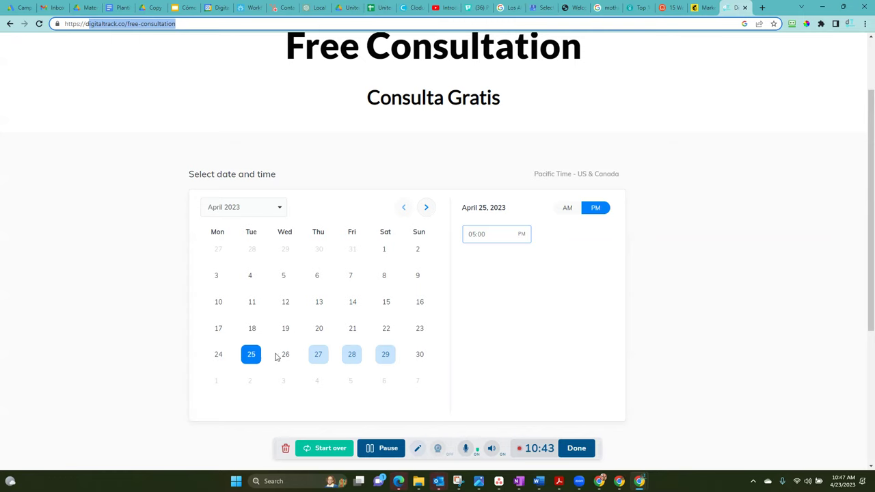
# - Open the booking form for the 05:00 PM slot on April 25, 2023 and review its contact and business fields
pyautogui.scroll(-3, 249, 362)
pyautogui.click(503, 77)
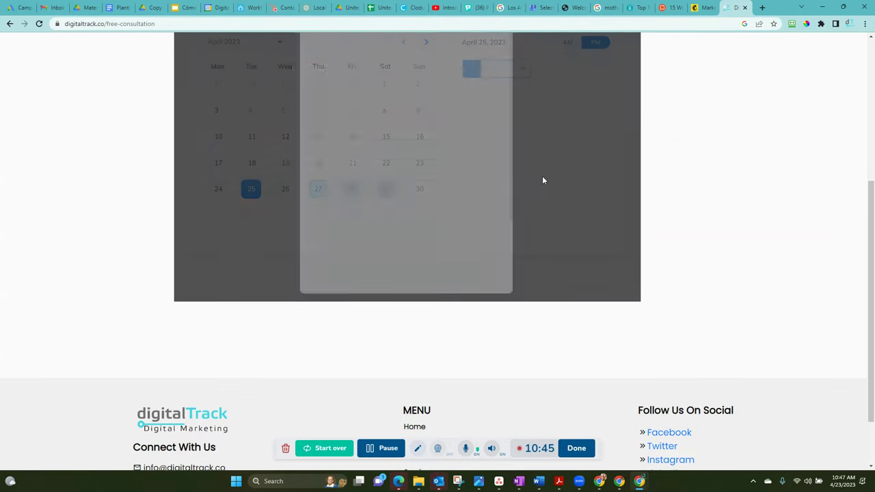
pyautogui.scroll(-2, 401, 172)
pyautogui.scroll(-3, 402, 173)
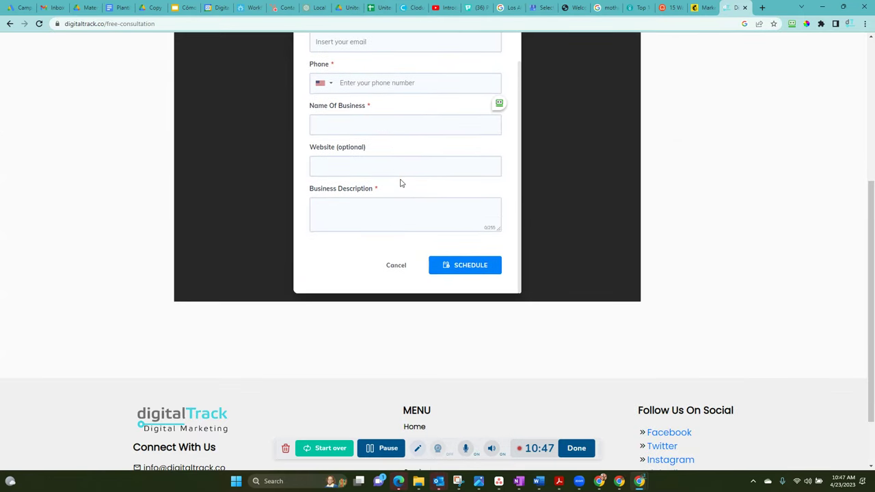
pyautogui.scroll(3, 354, 294)
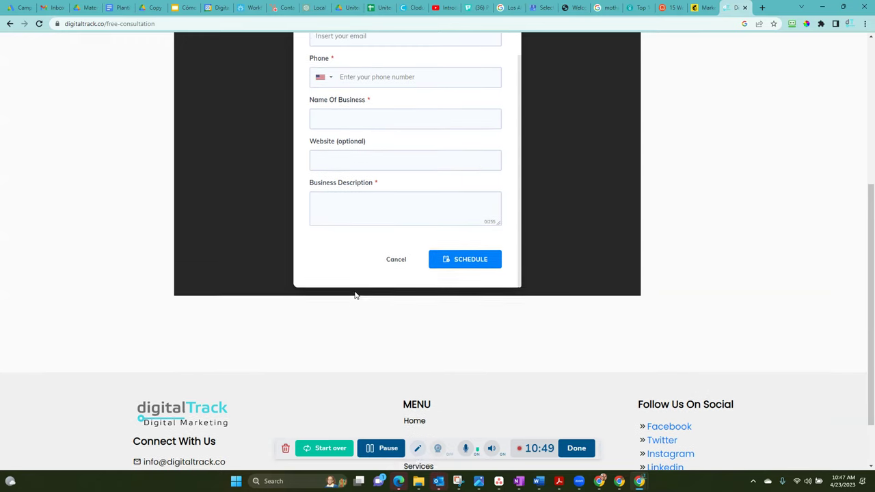
pyautogui.scroll(2, 355, 301)
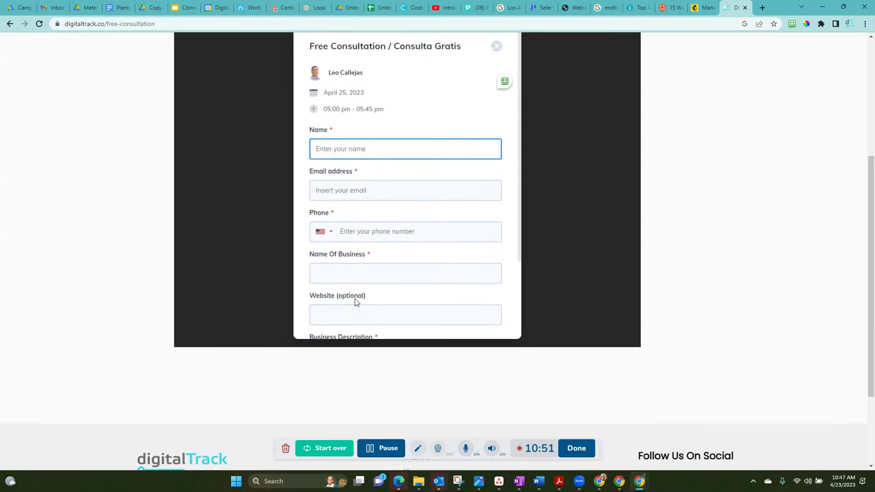
pyautogui.scroll(3, 355, 303)
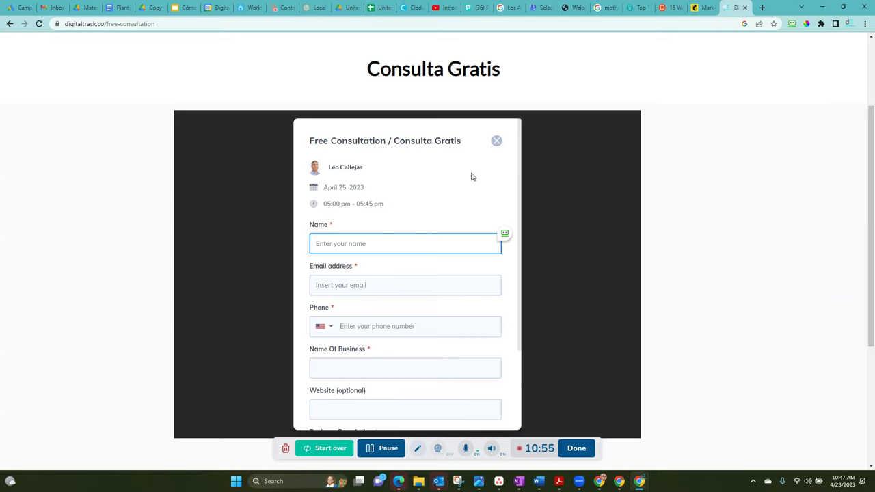
pyautogui.scroll(-3, 438, 246)
pyautogui.scroll(3, 435, 247)
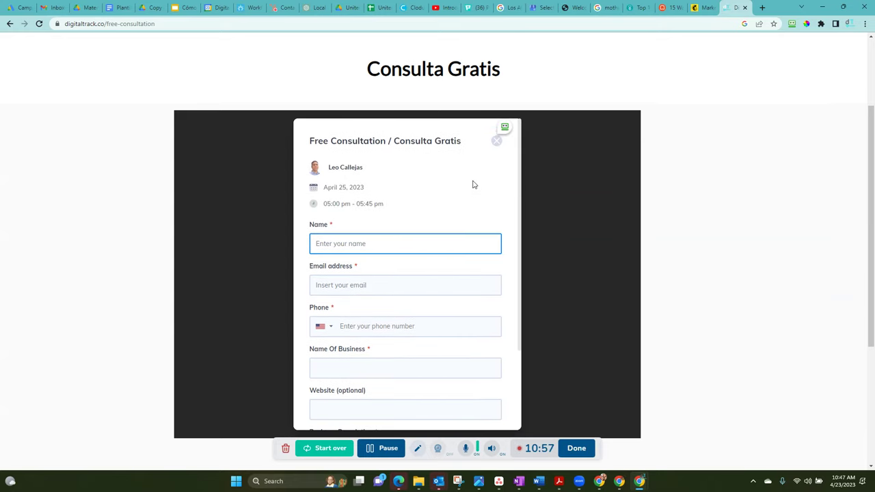
# - Close the consultation booking form without scheduling and return to the date and time selection
pyautogui.scroll(2, 469, 198)
pyautogui.click(497, 232)
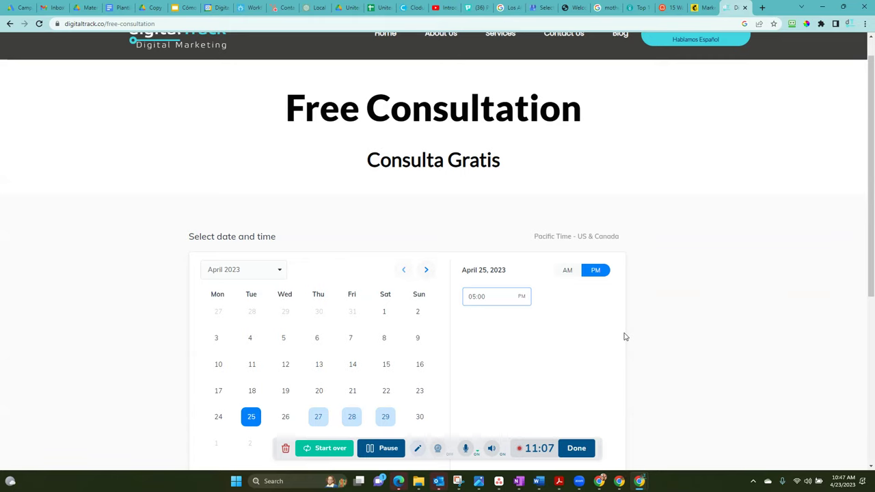
pyautogui.scroll(-1, 567, 340)
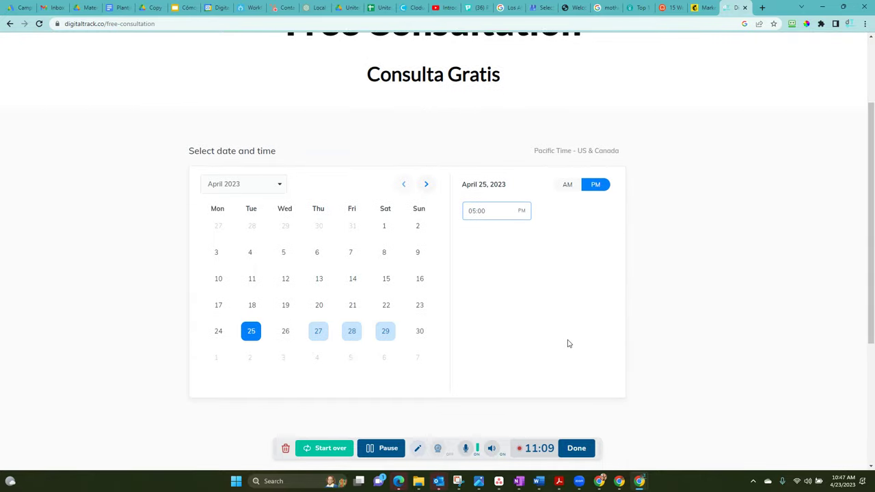